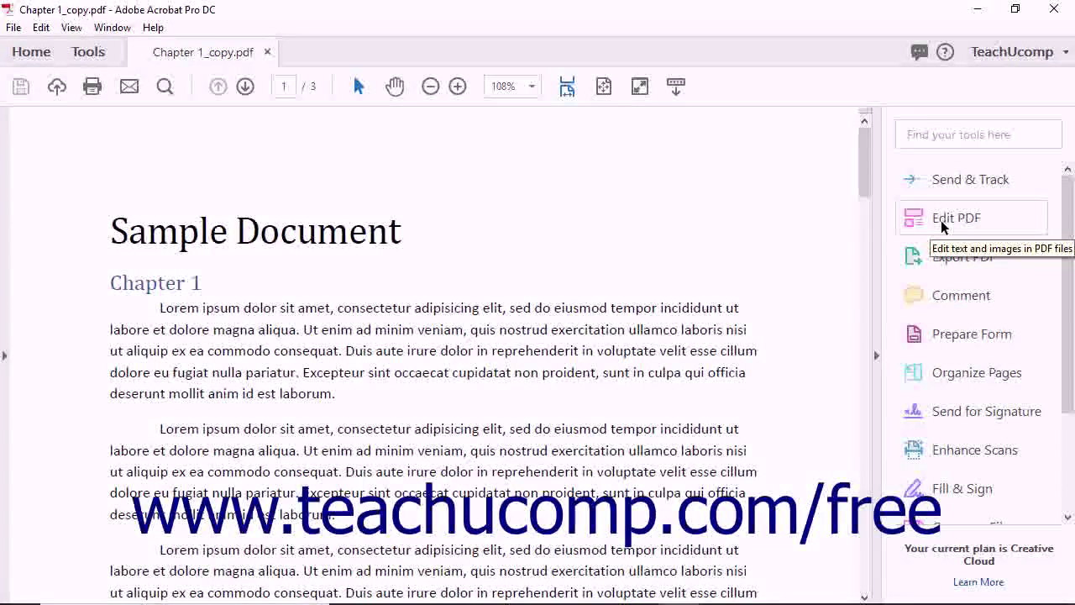
# - Start a new watermark from Edit PDF's Watermark menu, leaving Saved Settings at none
pyautogui.click(940, 220)
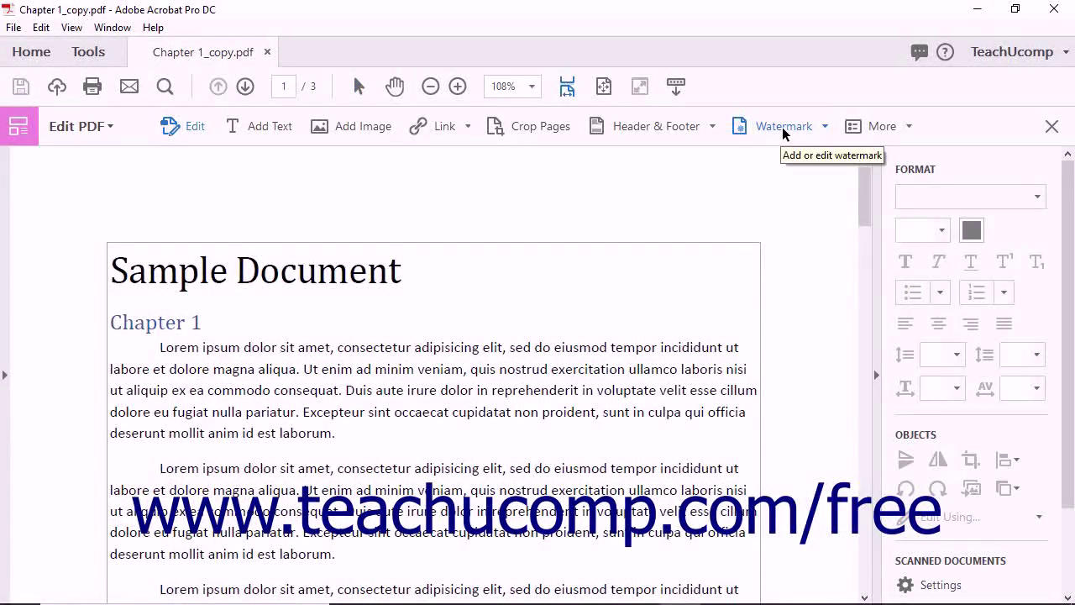
pyautogui.click(781, 127)
pyautogui.click(782, 161)
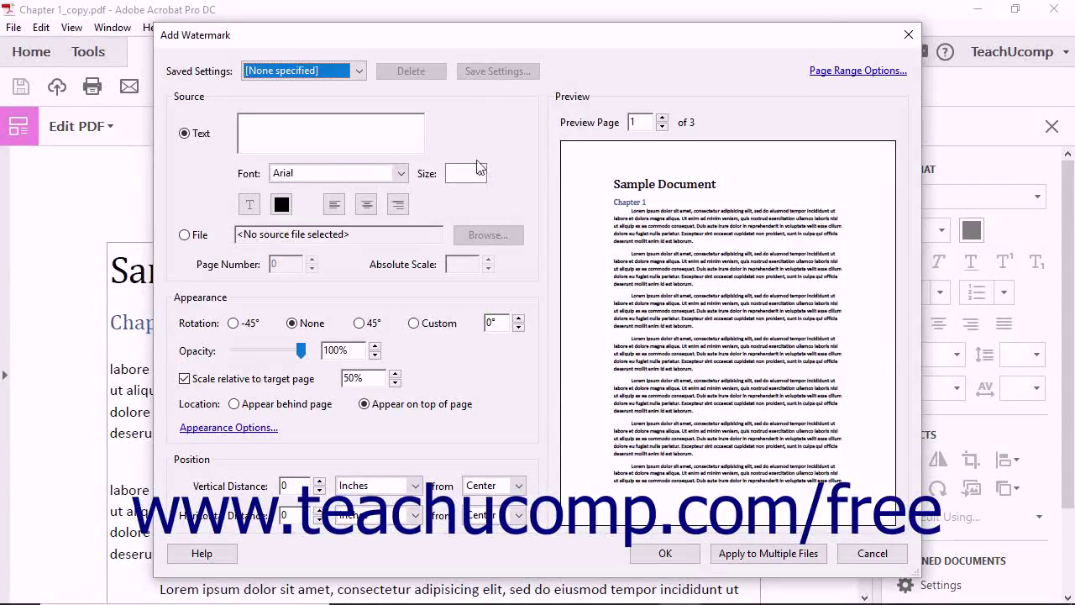
pyautogui.click(359, 73)
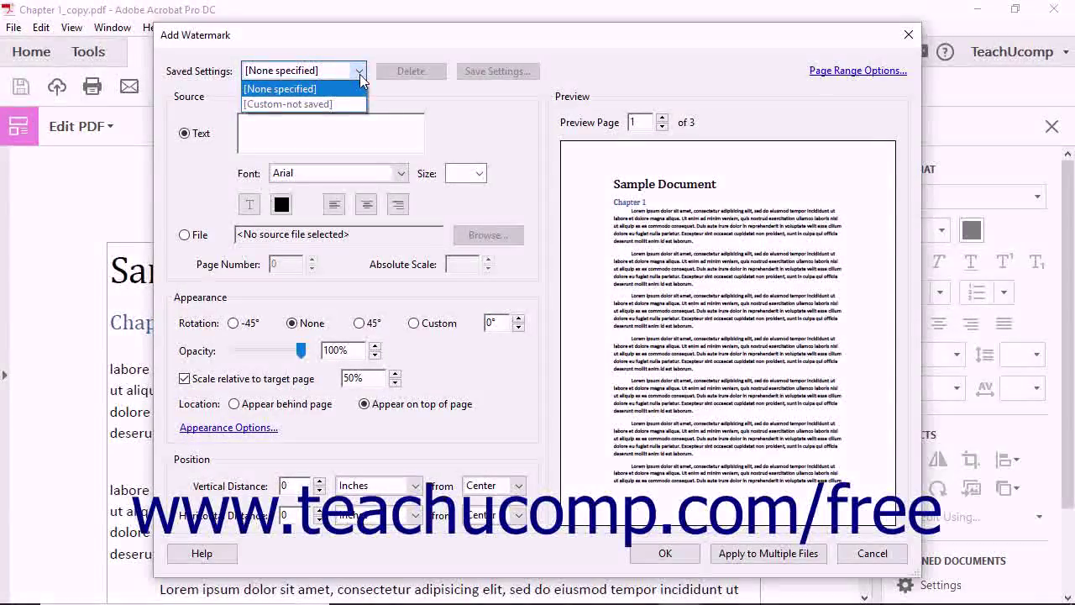
pyautogui.click(360, 73)
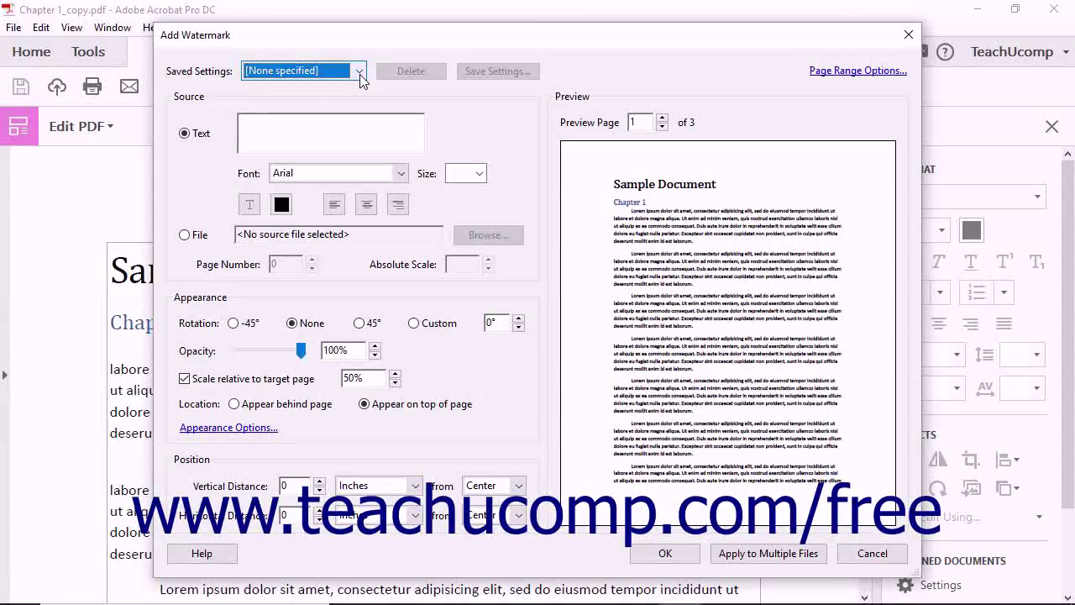
# - Paste 'Sample Report - copyright Rock Castle Construction 2018' as the watermark text in 20-point Arial
pyautogui.click(286, 127)
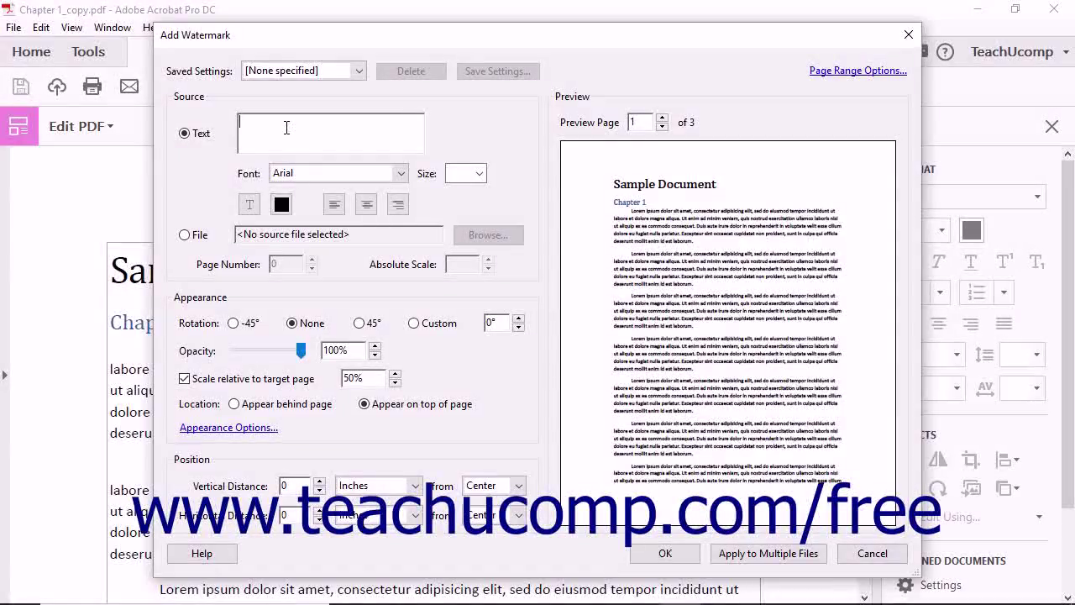
pyautogui.write('Sample Report - copyright Rock Castle Construction 2018')
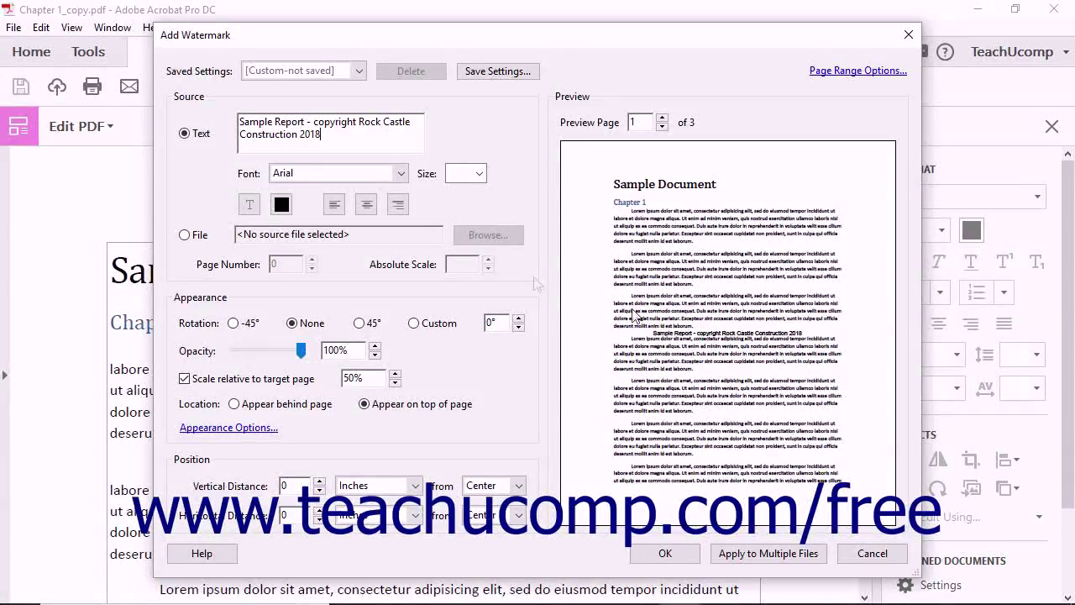
pyautogui.click(401, 174)
pyautogui.click(401, 174)
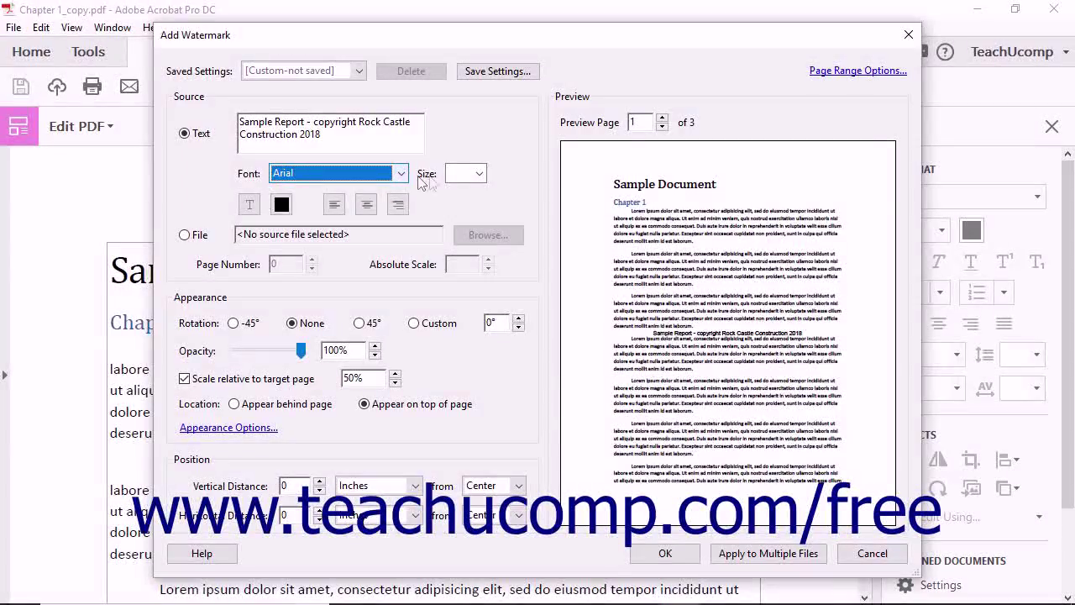
pyautogui.click(479, 174)
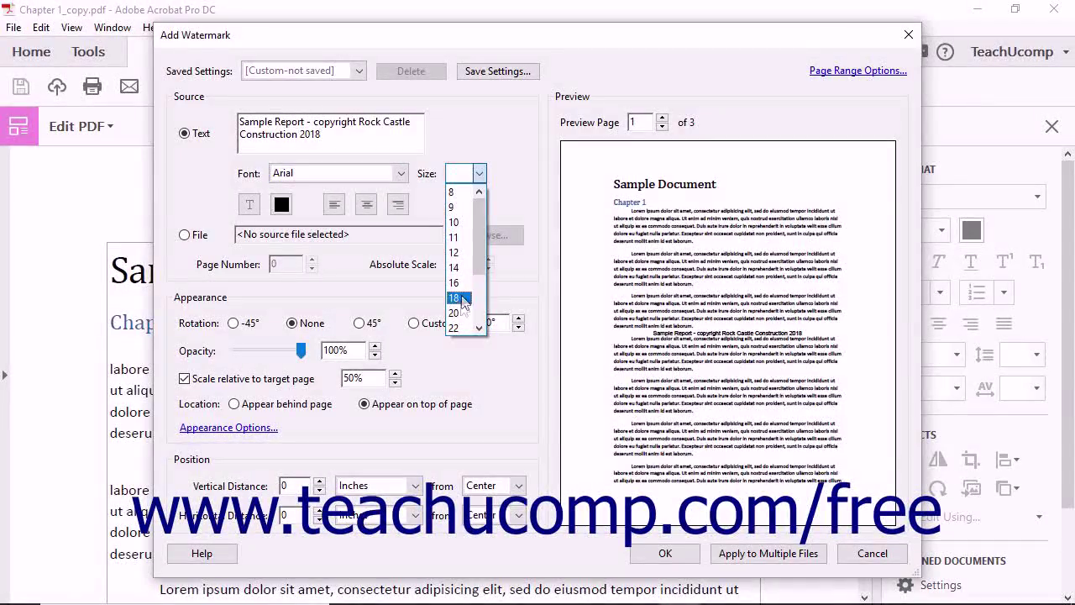
pyautogui.click(458, 317)
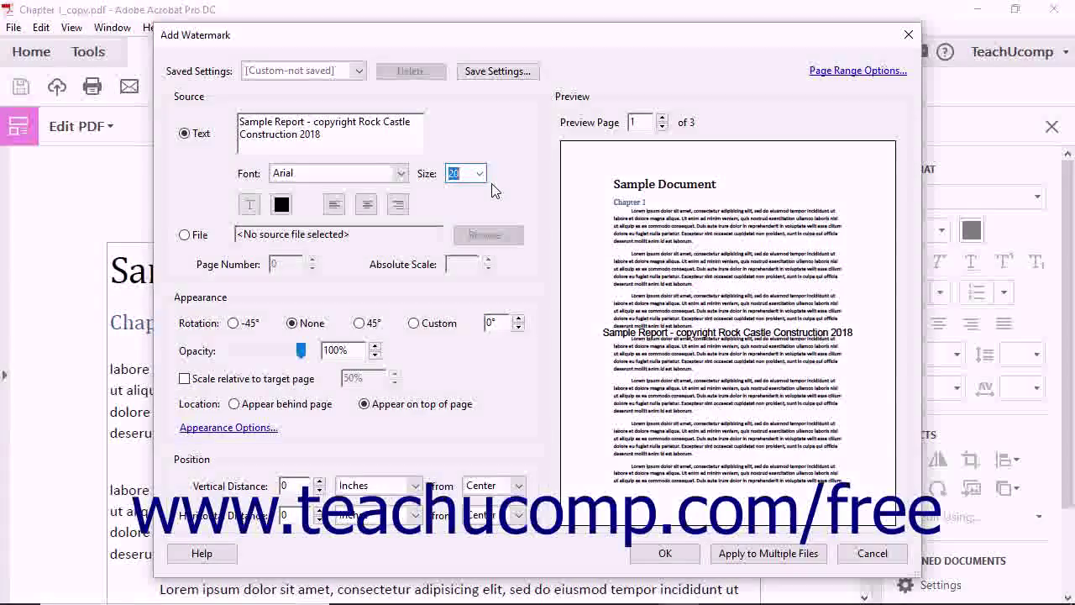
# - Keep the text black without underline, then switch the watermark source to File
pyautogui.click(249, 204)
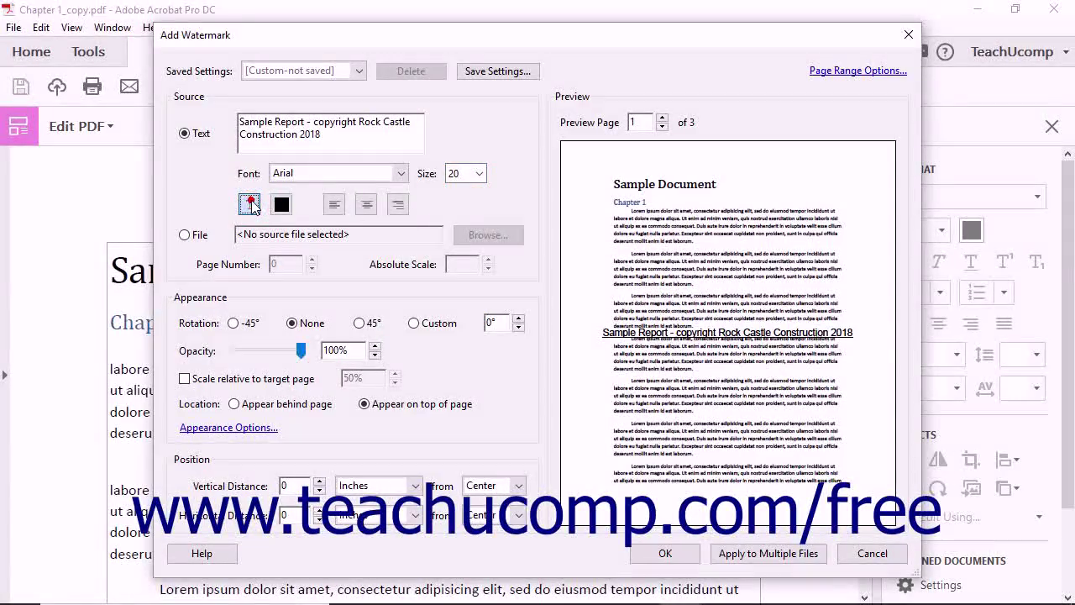
pyautogui.click(249, 204)
pyautogui.click(282, 205)
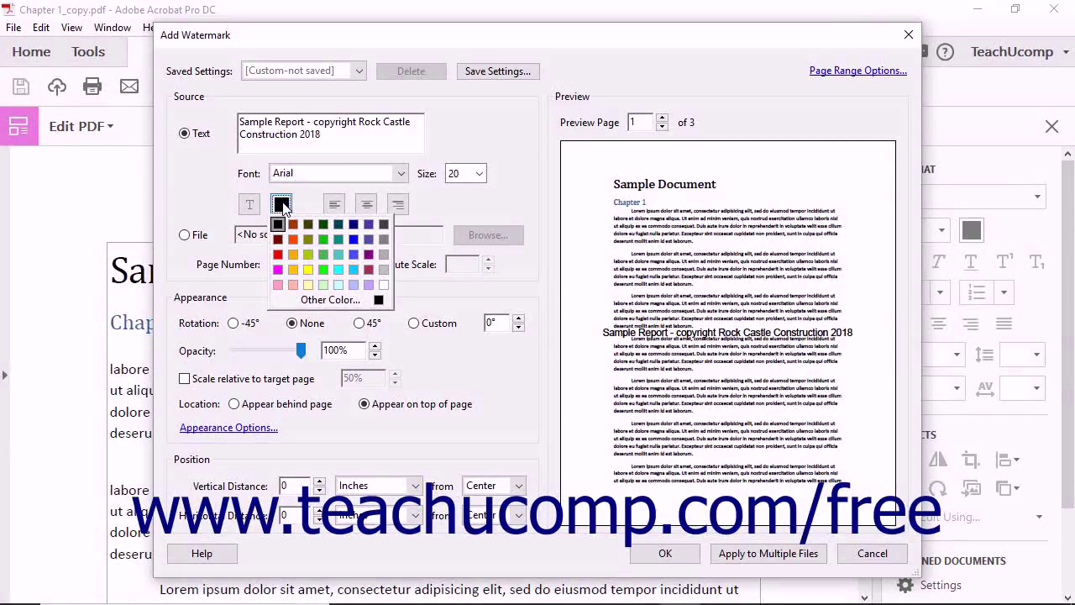
pyautogui.click(283, 205)
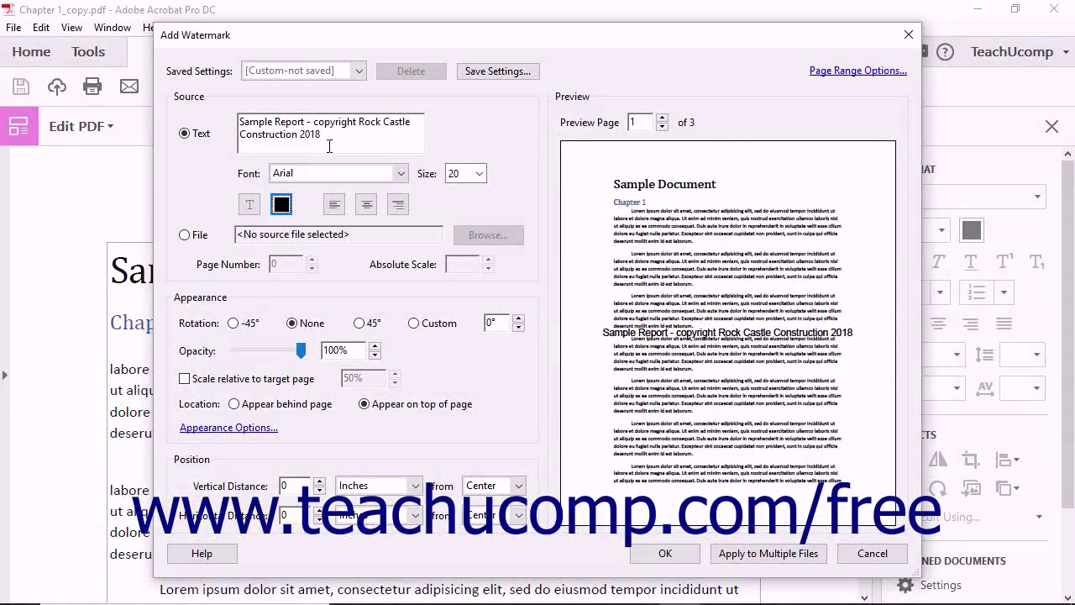
pyautogui.click(186, 236)
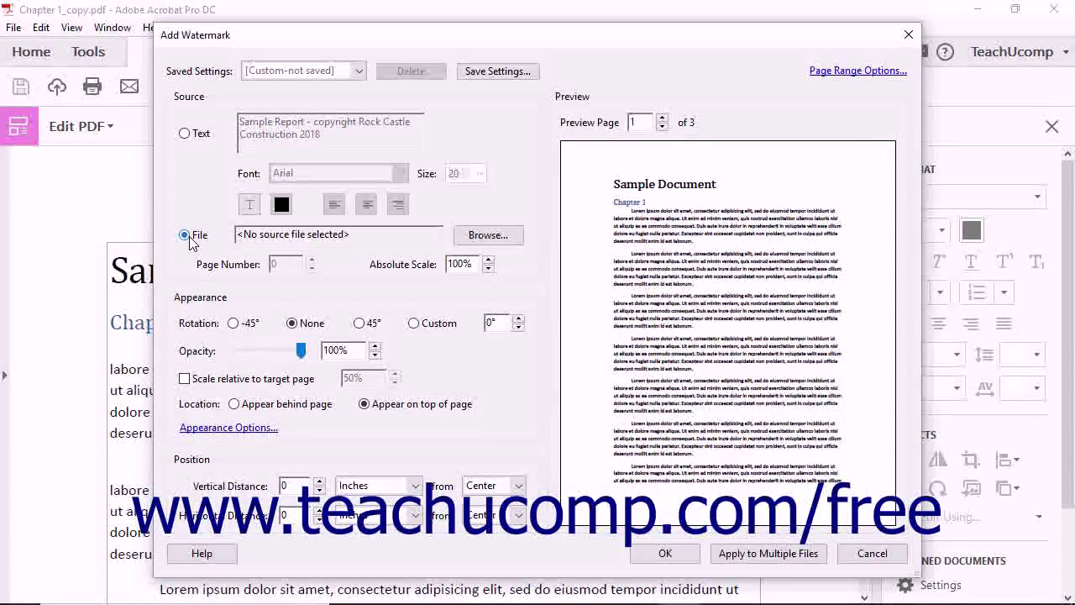
# - Load logo.jpg from Pictures as the watermark file, then return the source to Text
pyautogui.click(477, 238)
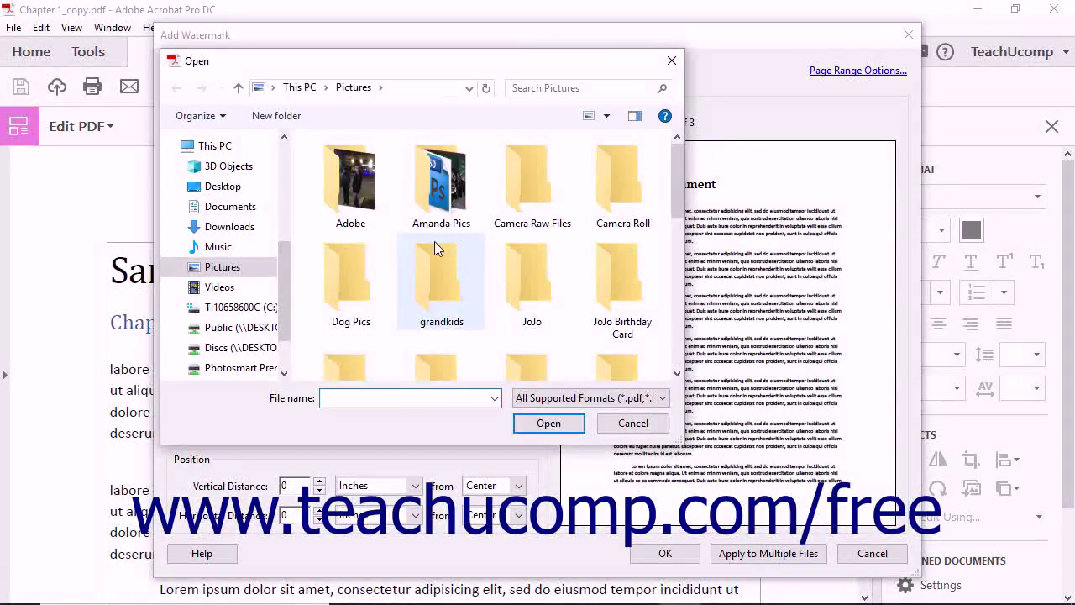
pyautogui.scroll(-10, 354, 349)
pyautogui.click(354, 349)
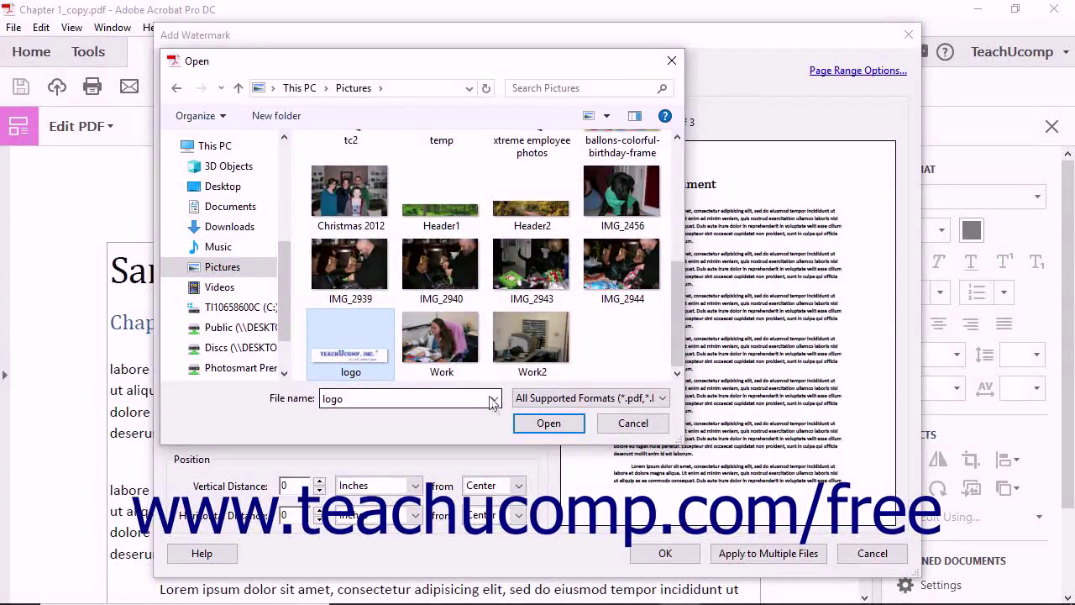
pyautogui.click(547, 423)
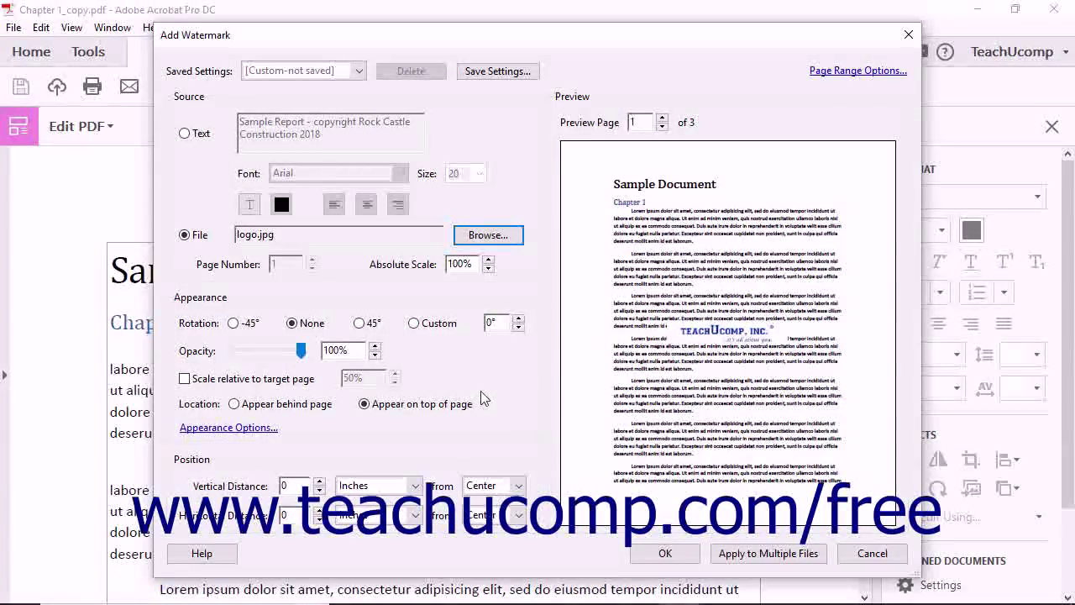
pyautogui.click(262, 268)
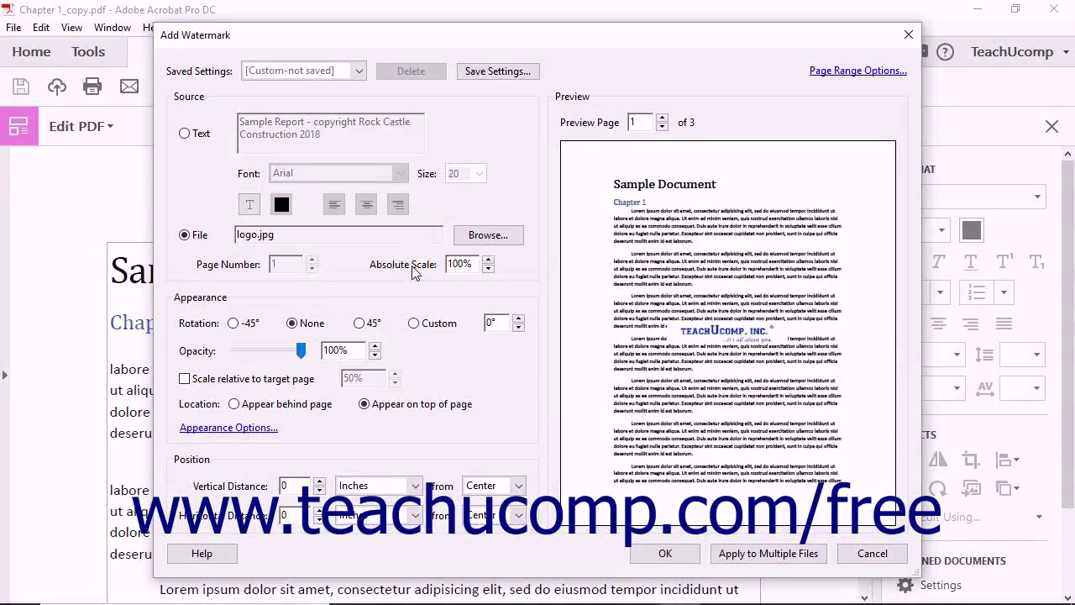
pyautogui.click(185, 133)
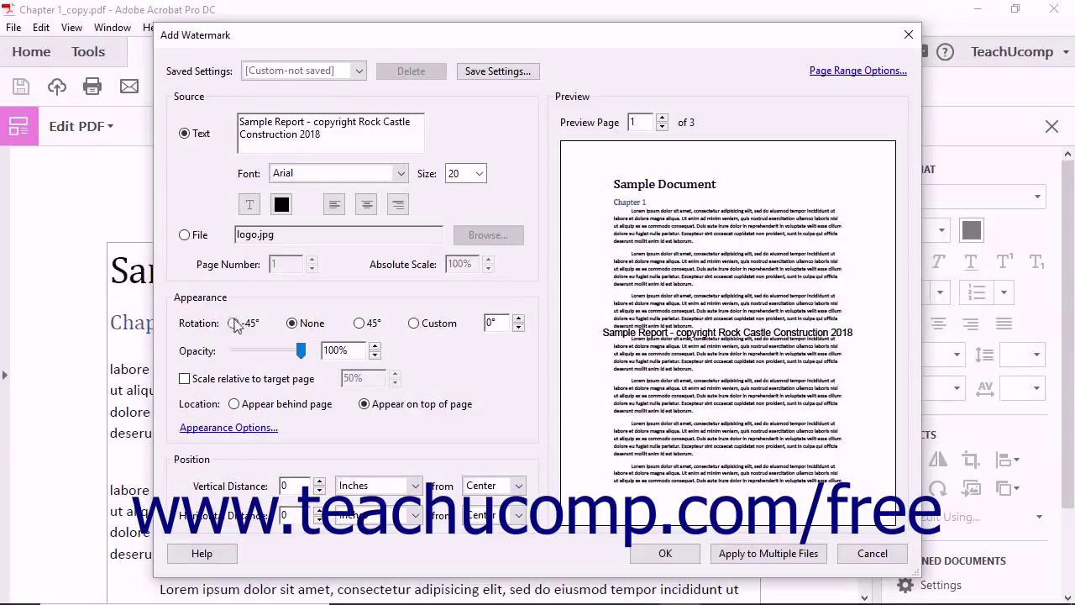
# - Rotate the watermark 45°, set opacity to 25%, and leave page-relative scaling off
pyautogui.click(359, 324)
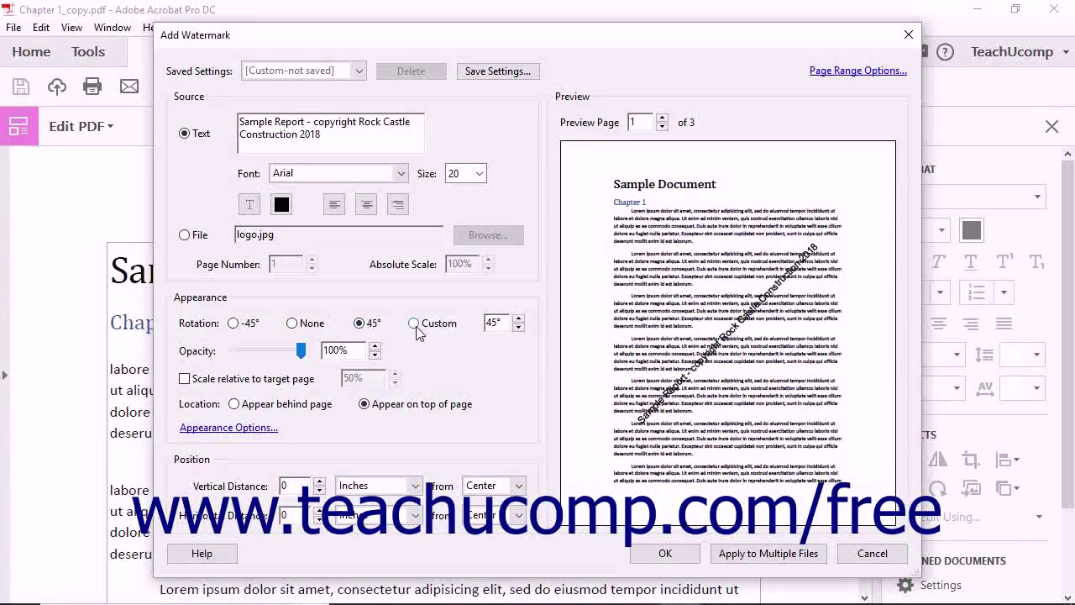
pyautogui.click(494, 323)
pyautogui.moveTo(352, 350); pyautogui.dragTo(286, 350)
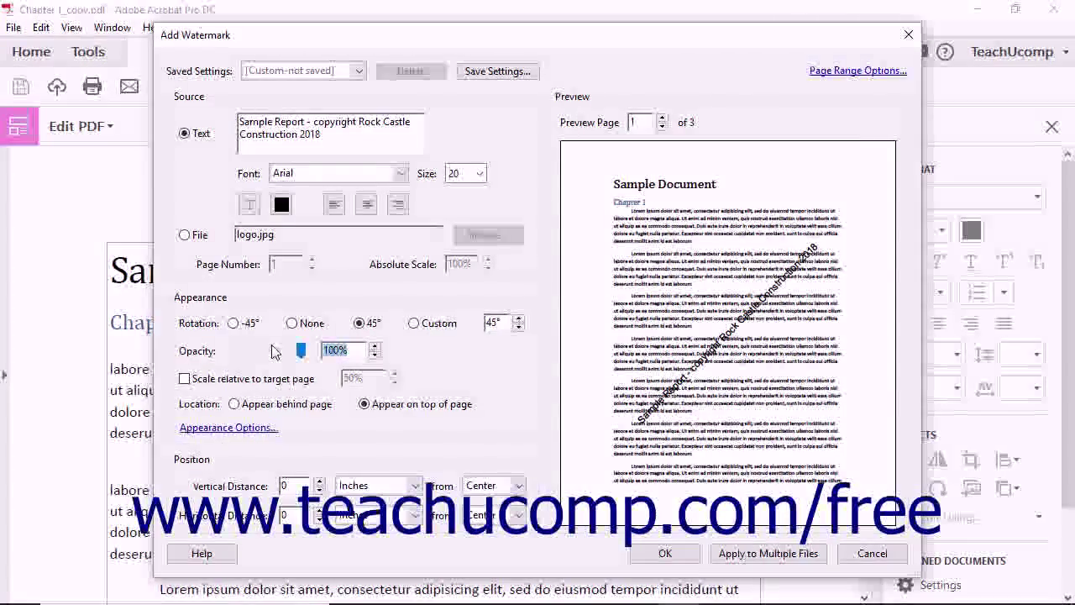
pyautogui.write('25')
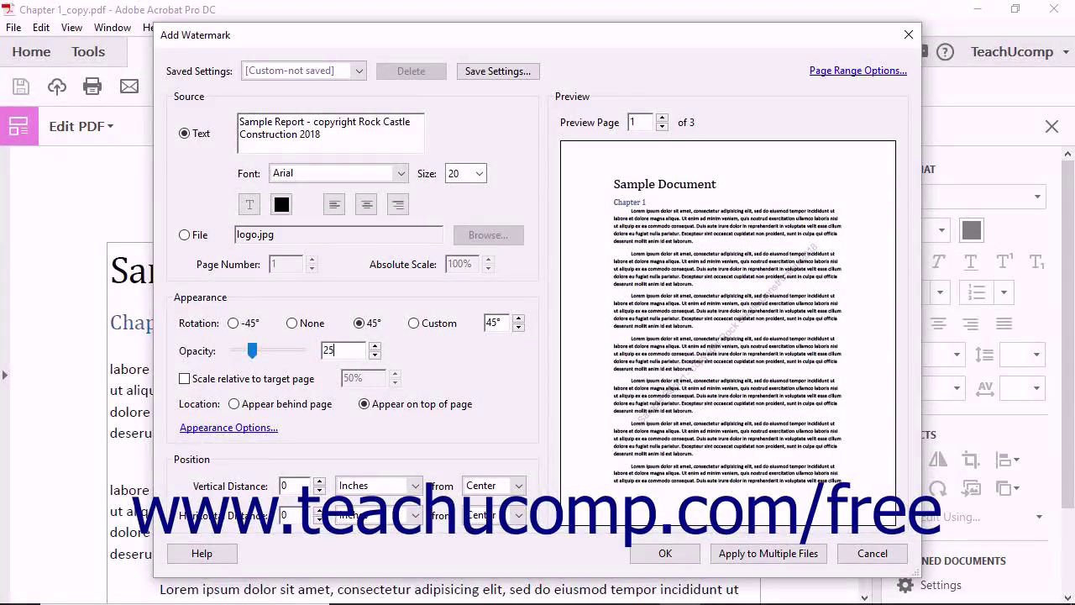
pyautogui.press('Return')
pyautogui.click(241, 380)
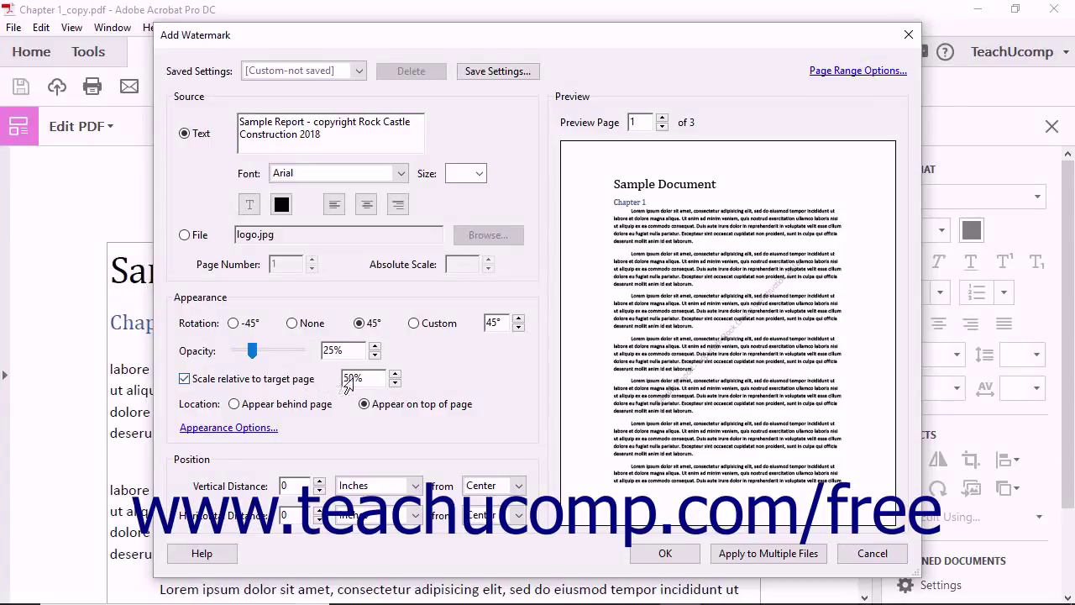
pyautogui.click(269, 381)
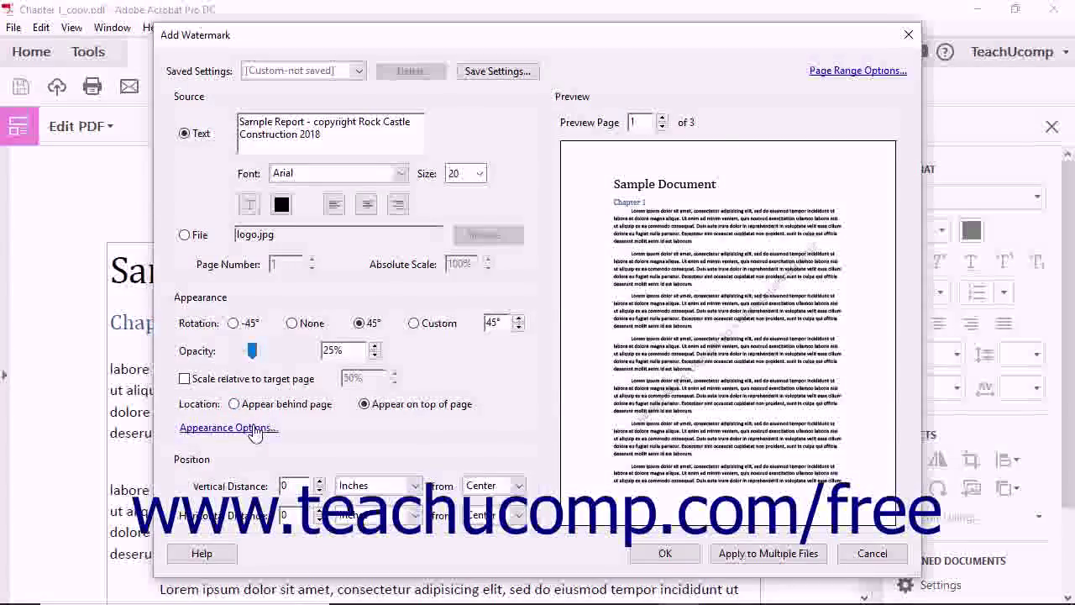
pyautogui.click(229, 428)
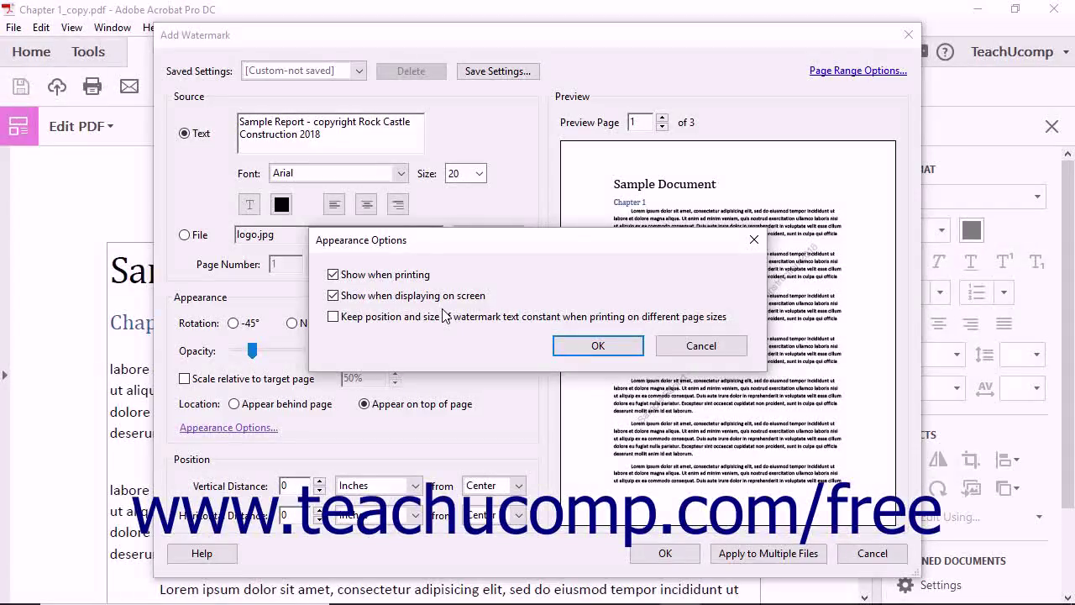
pyautogui.click(598, 347)
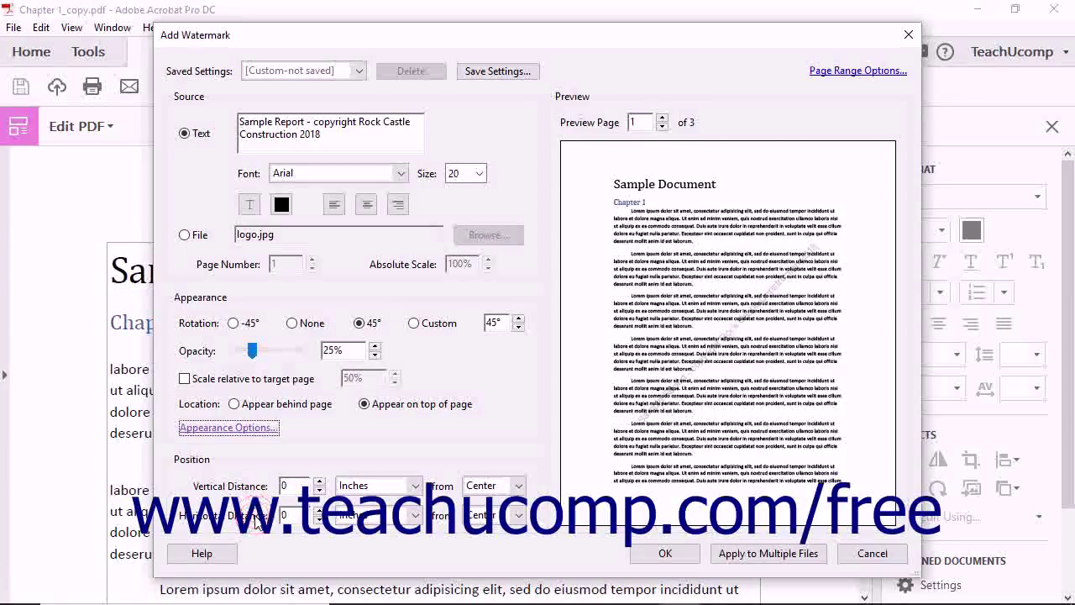
pyautogui.click(416, 487)
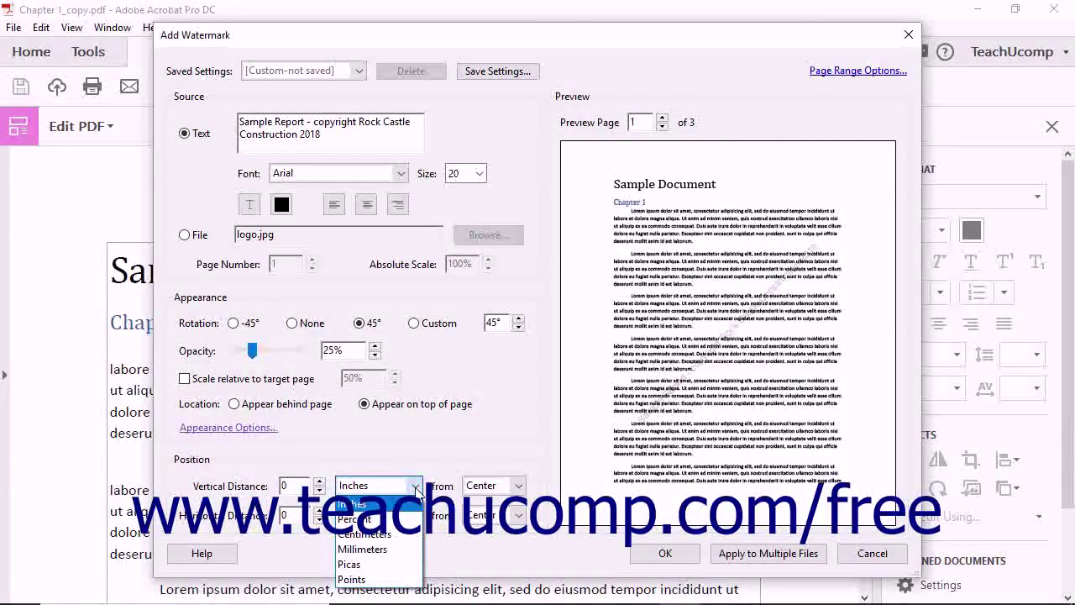
pyautogui.click(416, 487)
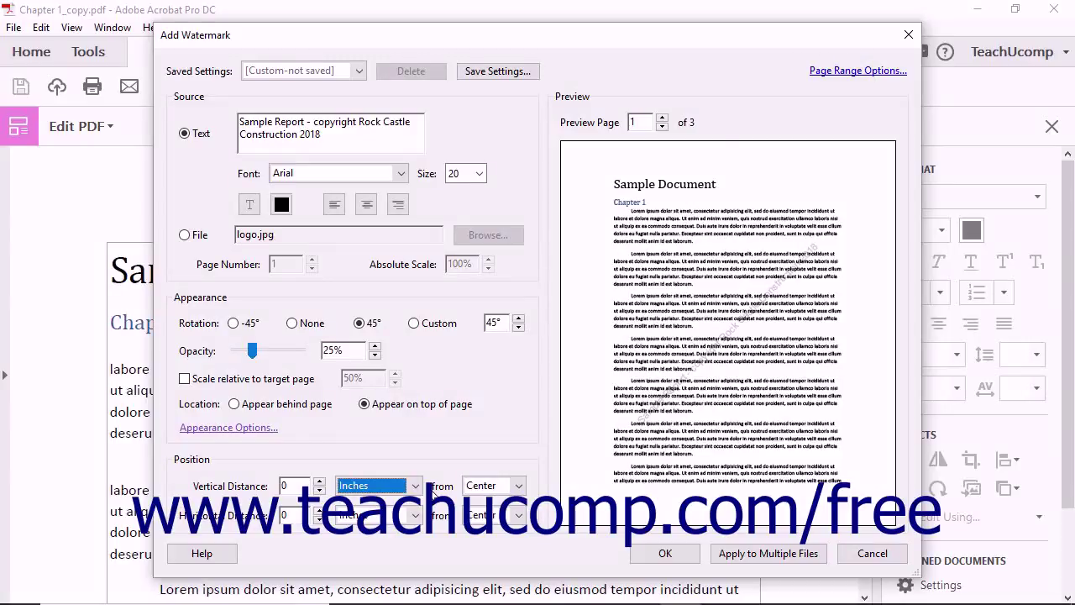
pyautogui.click(520, 487)
pyautogui.click(520, 487)
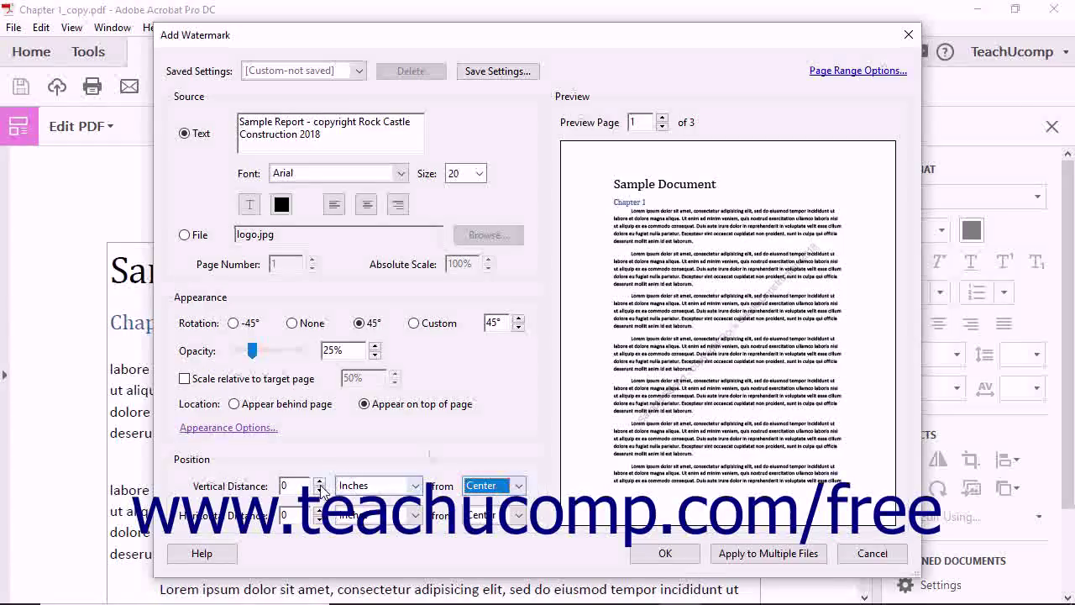
pyautogui.click(851, 81)
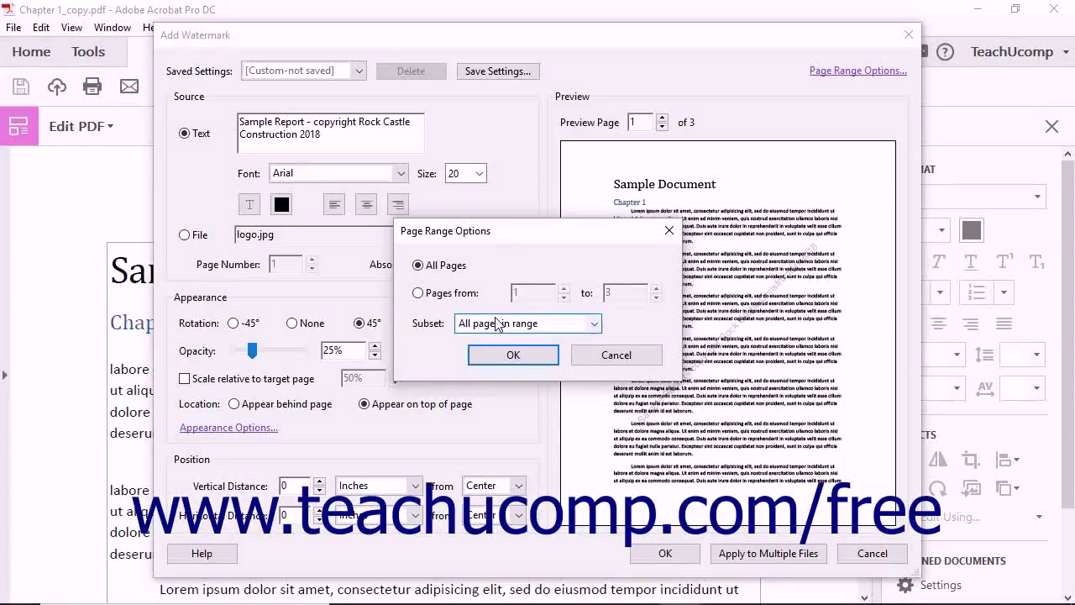
pyautogui.click(509, 356)
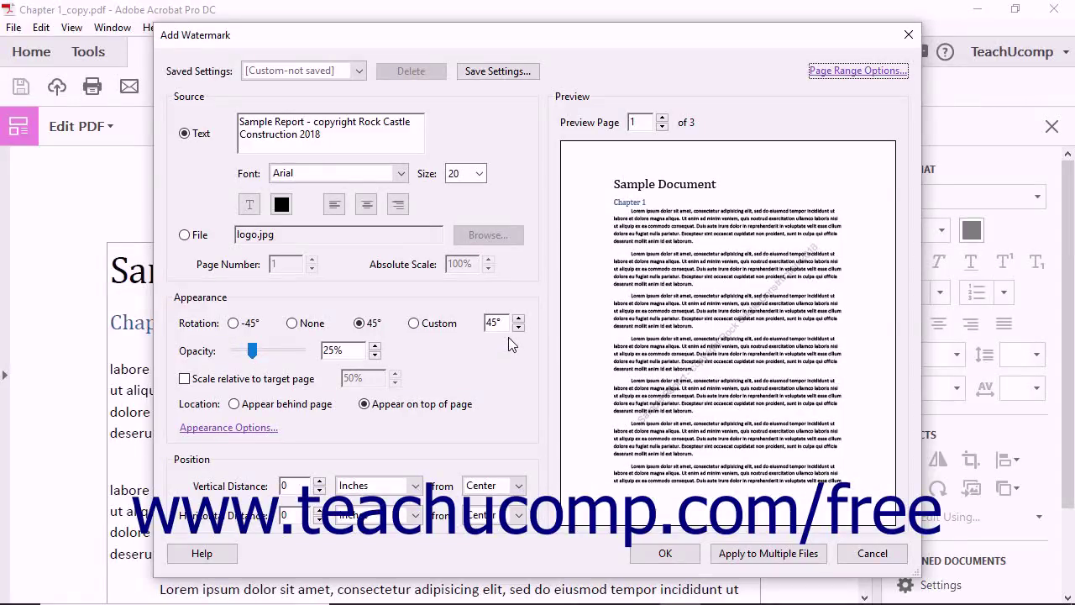
pyautogui.click(521, 76)
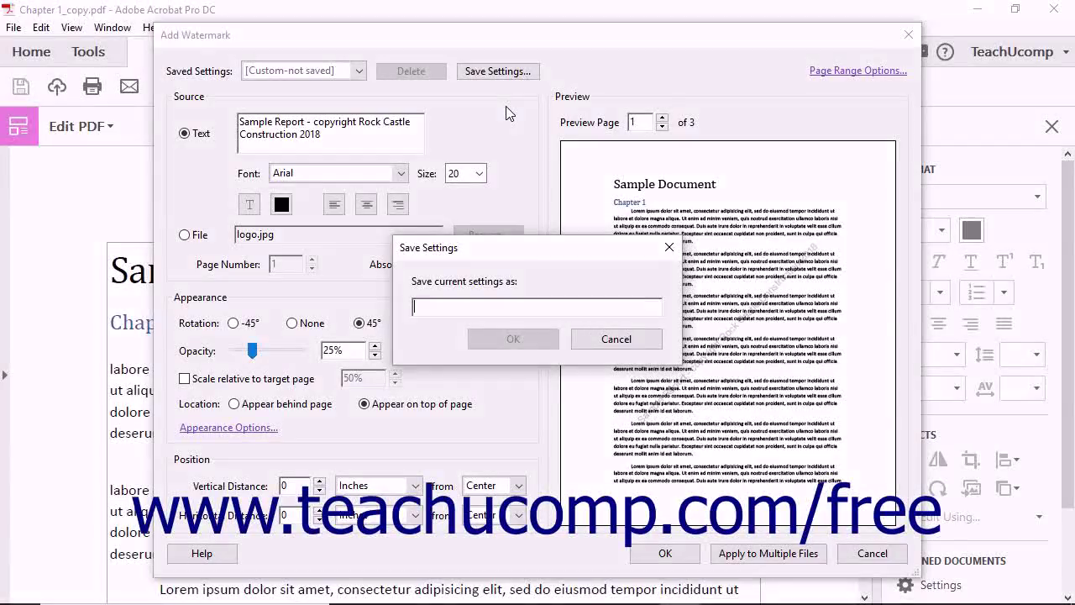
# - Save the watermark settings as preset 'RCC' and confirm it in the Saved Settings list
pyautogui.write('RCC')
pyautogui.click(513, 338)
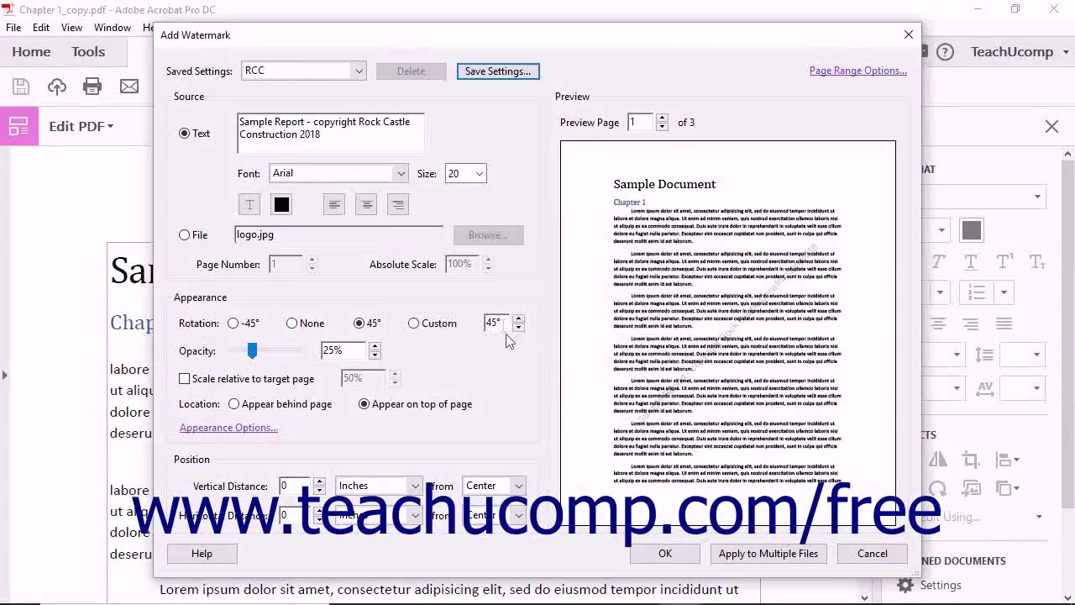
pyautogui.click(359, 70)
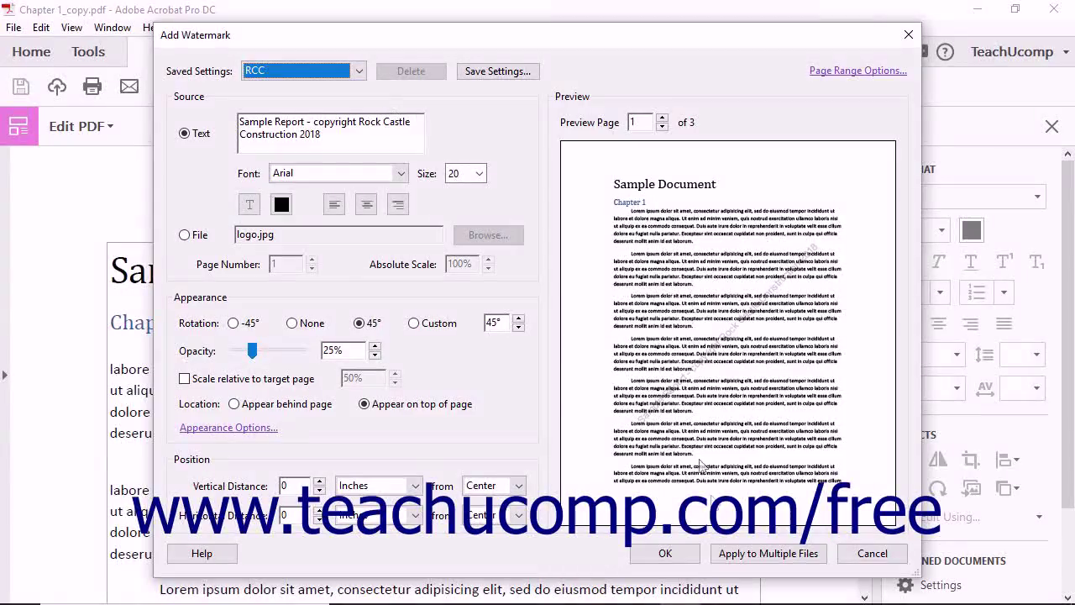
# - Apply the copyright watermark to the PDF and reopen it for updating
pyautogui.click(686, 556)
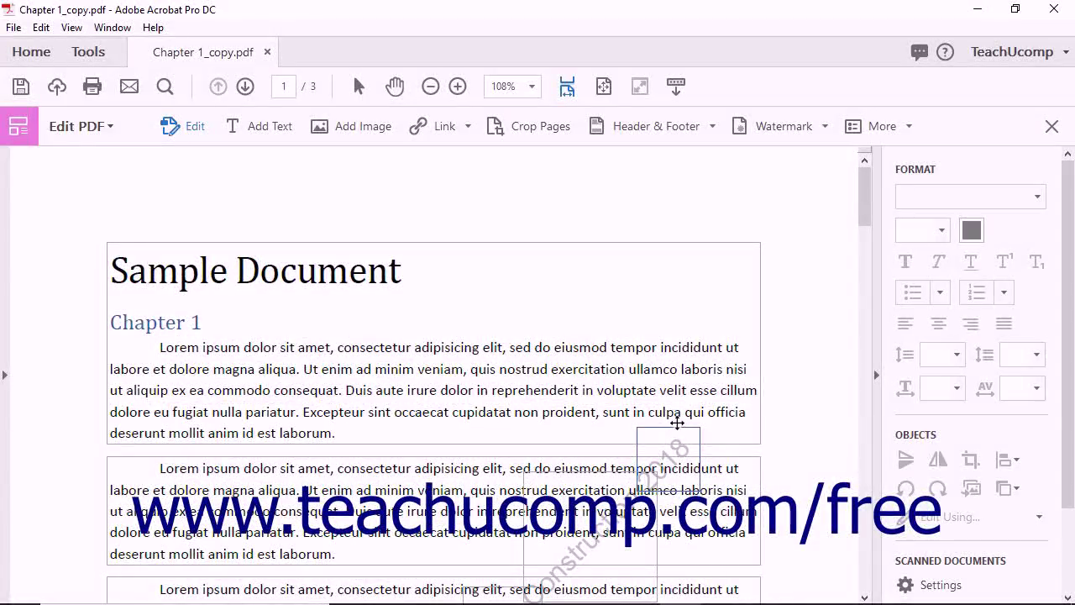
pyautogui.click(797, 131)
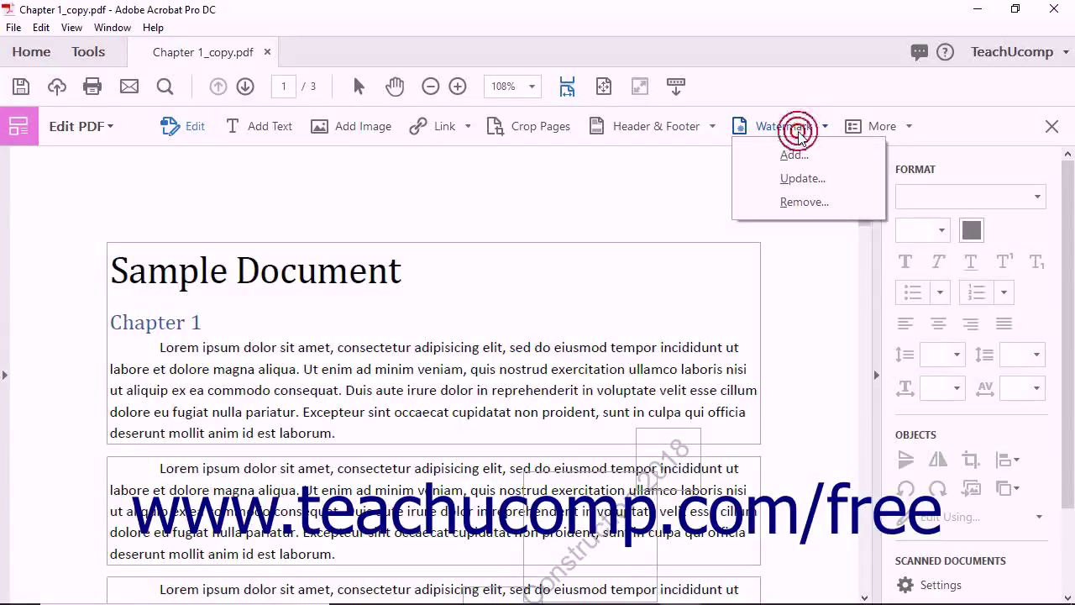
pyautogui.click(796, 179)
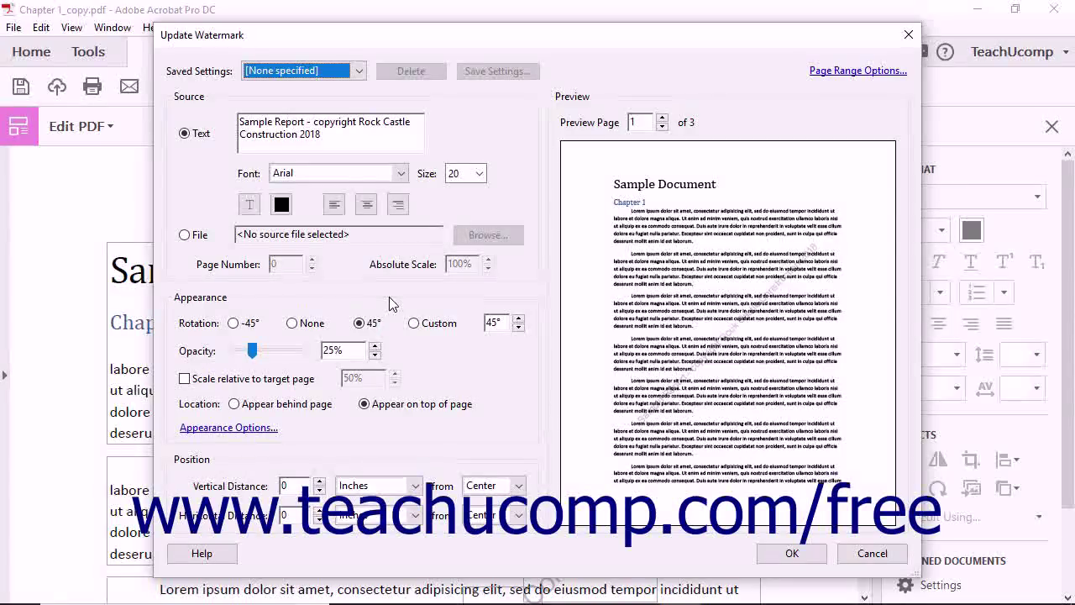
# - Change the watermark rotation to -45° and apply the update to the document
pyautogui.click(234, 325)
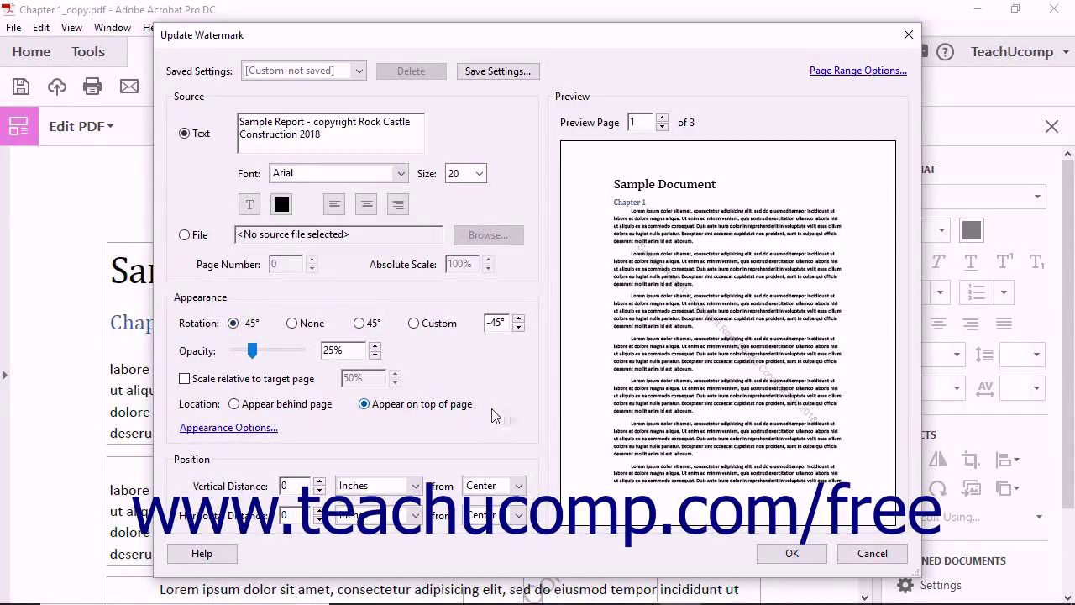
pyautogui.click(791, 552)
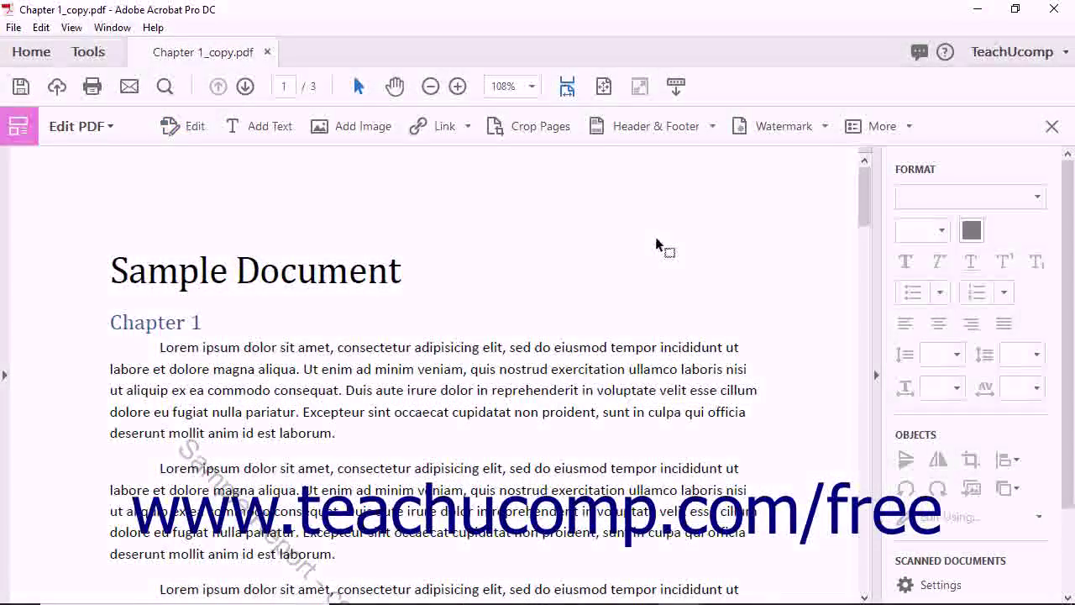
pyautogui.click(779, 128)
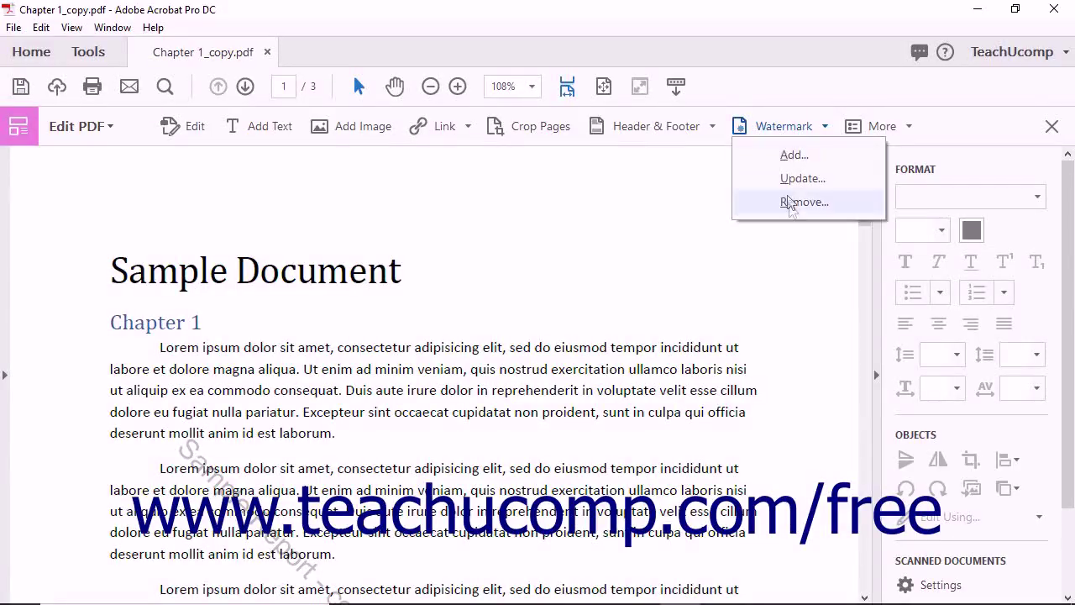
# - Remove the watermark and confirm its permanent deletion
pyautogui.click(789, 205)
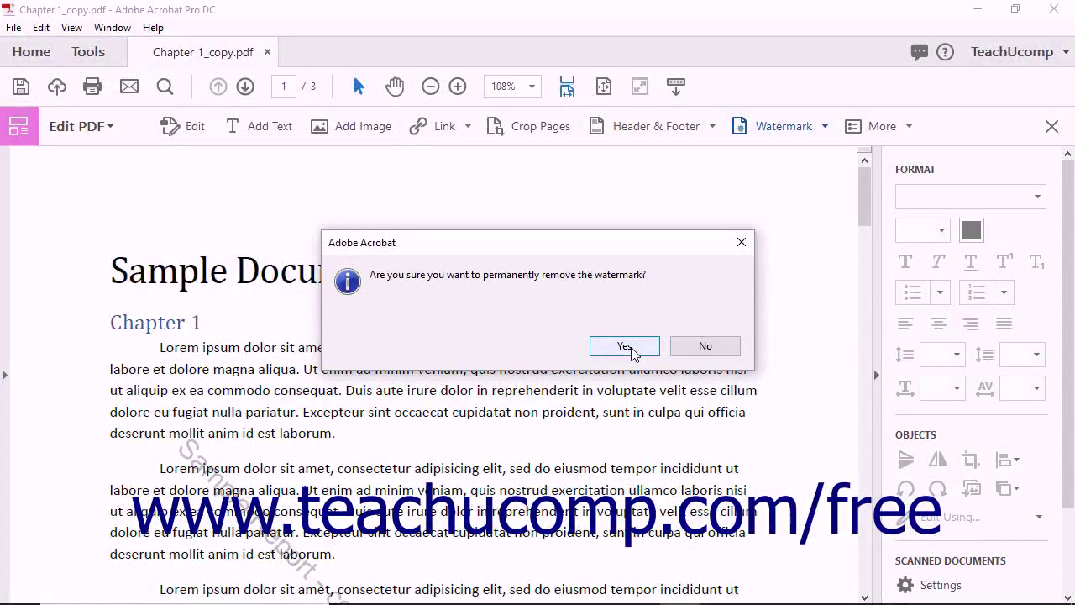
pyautogui.click(631, 352)
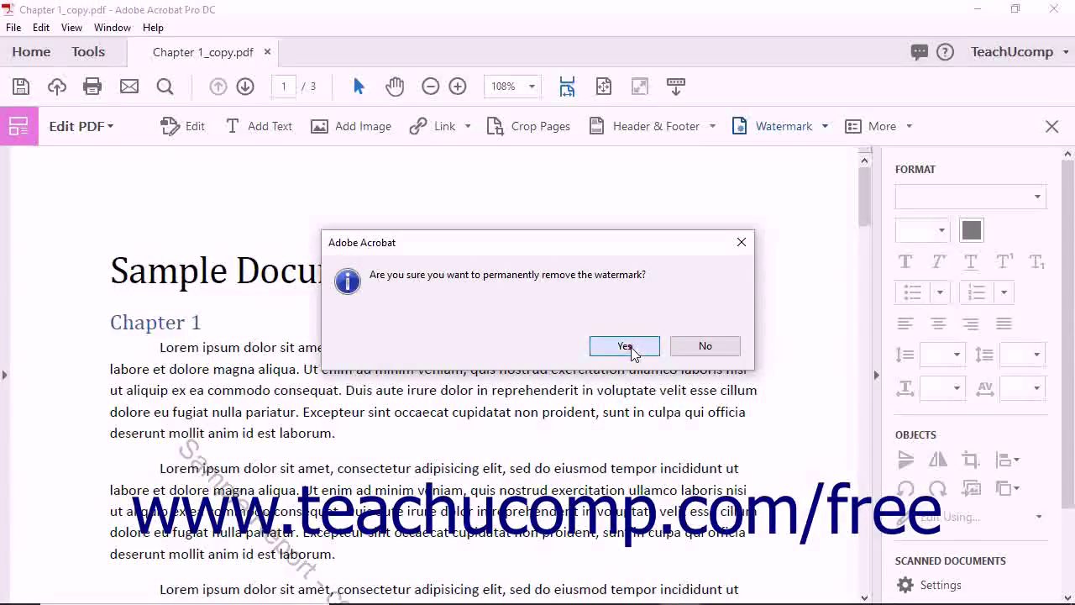